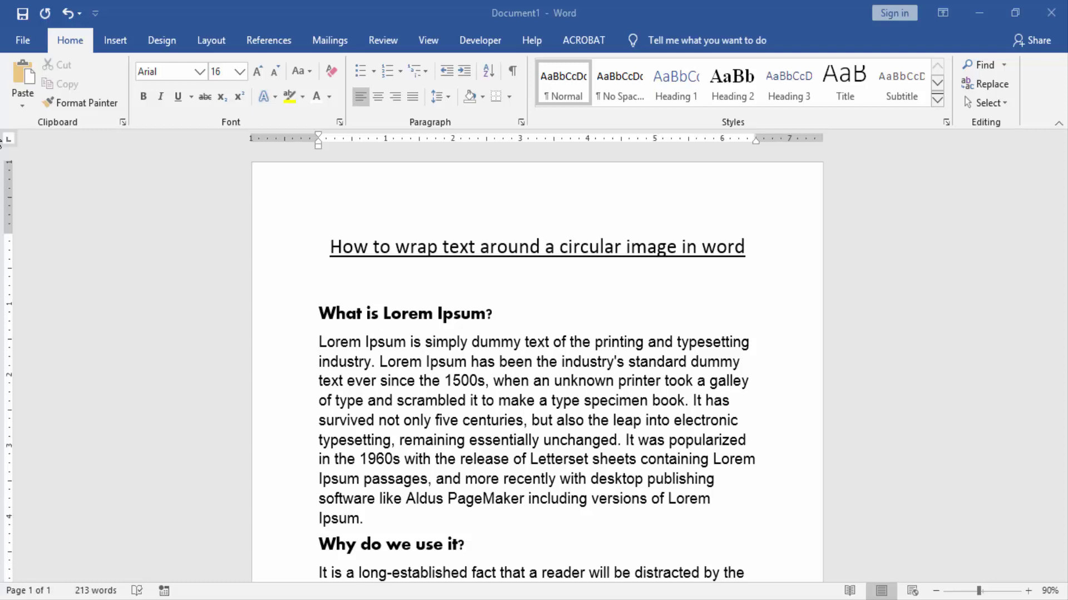
# Select the cloud photo from the Desktop in the Insert Pictures dialog.
pyautogui.click(115, 40)
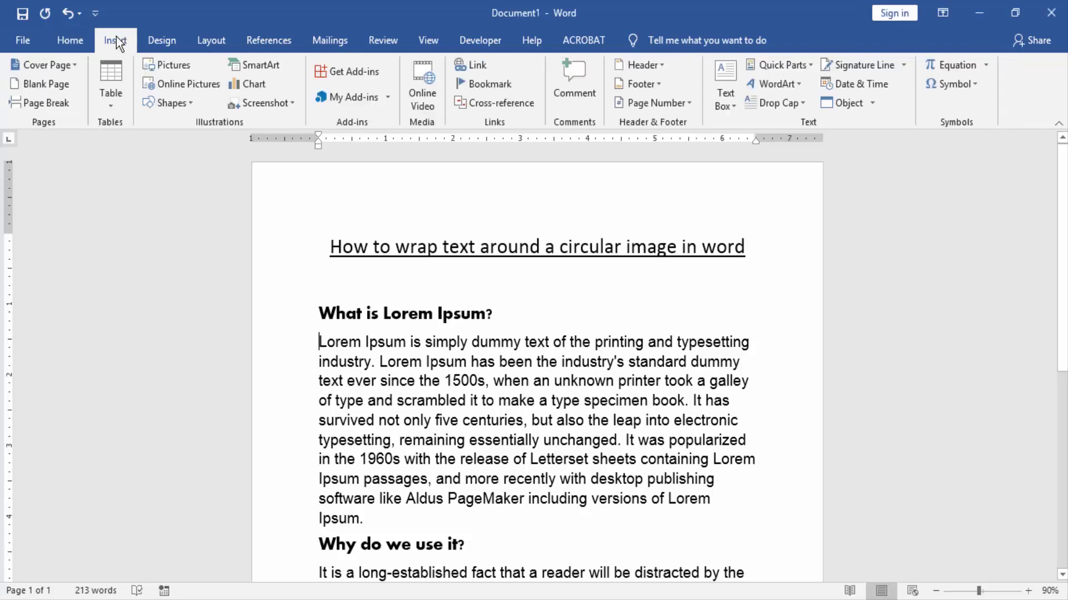
pyautogui.click(167, 69)
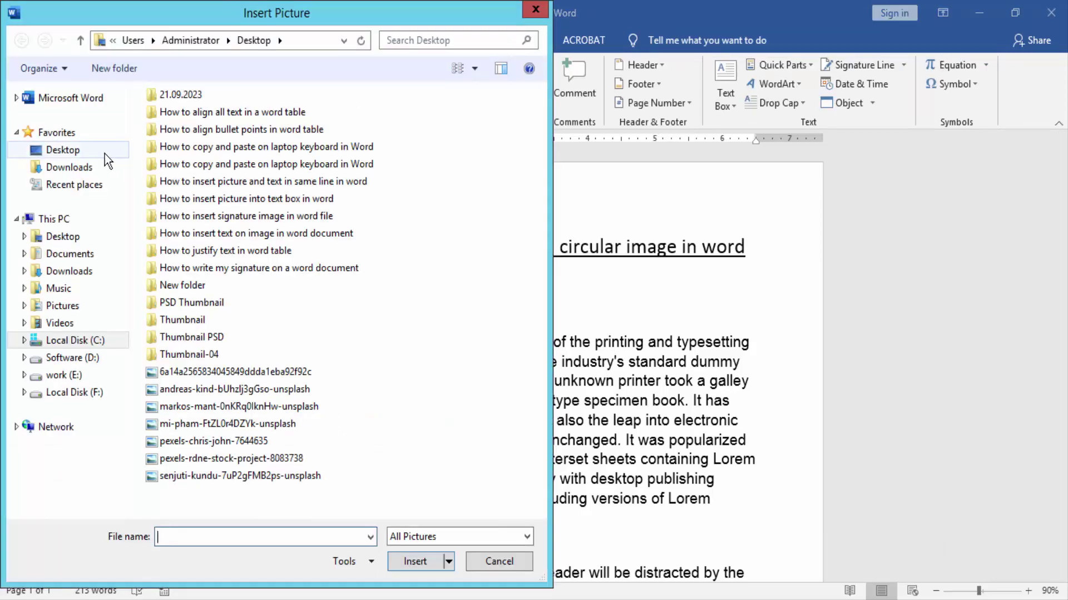
pyautogui.click(104, 152)
pyautogui.scroll(-3, 467, 251)
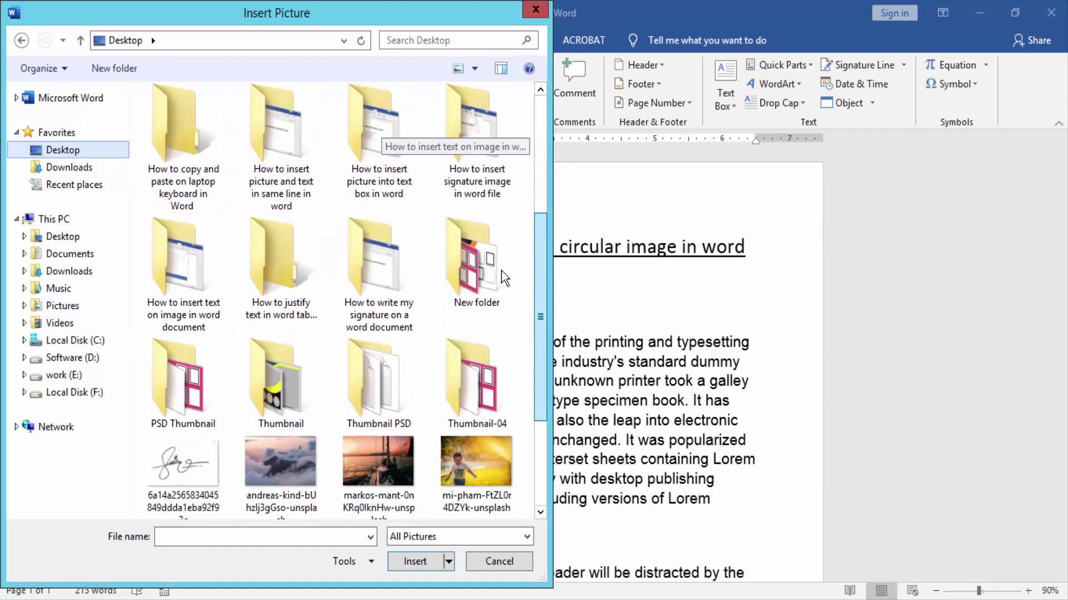
pyautogui.scroll(-2, 504, 340)
pyautogui.click(296, 355)
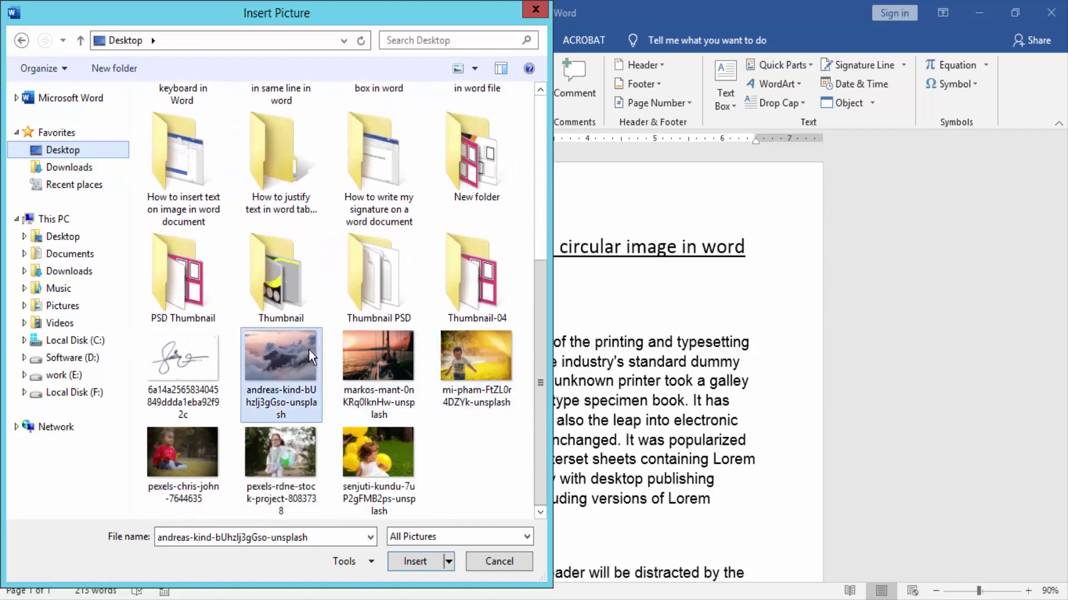
# Insert the cloud photo, shrink it to 1.87 x 2.8 inches, and centre it with square wrapping.
pyautogui.click(416, 560)
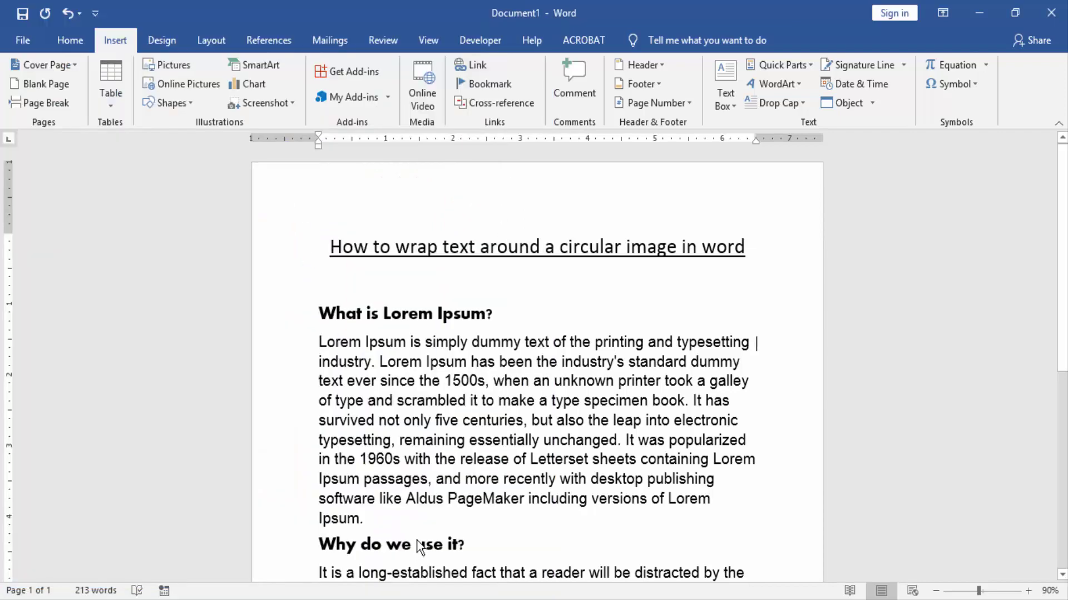
pyautogui.scroll(-3, 450, 443)
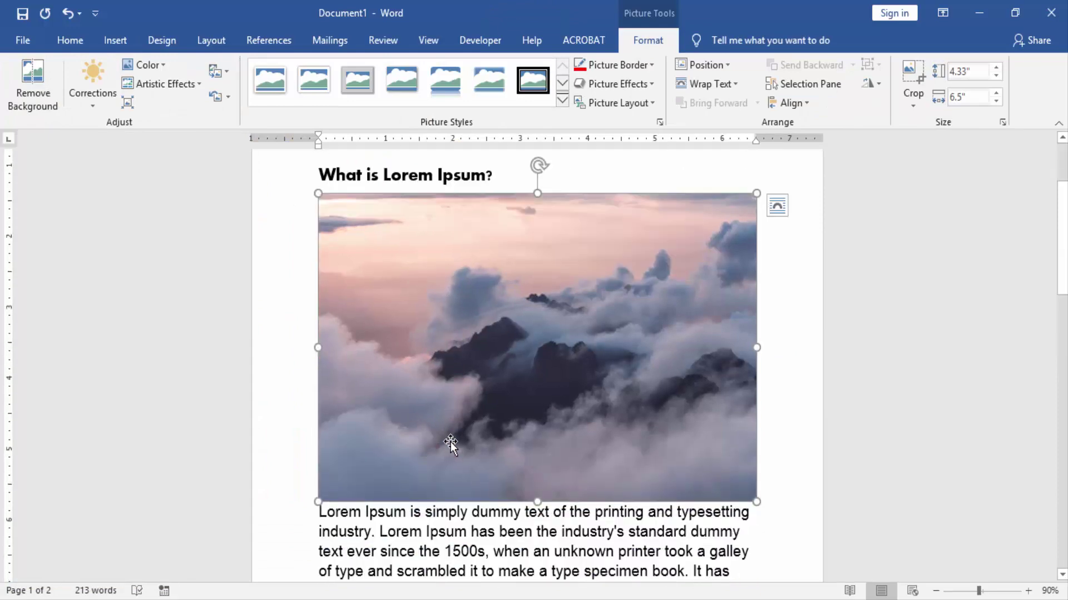
pyautogui.moveTo(747, 201)
pyautogui.mouseDown()
pyautogui.moveTo(402, 355)
pyautogui.moveTo(330, 360)
pyautogui.mouseUp()
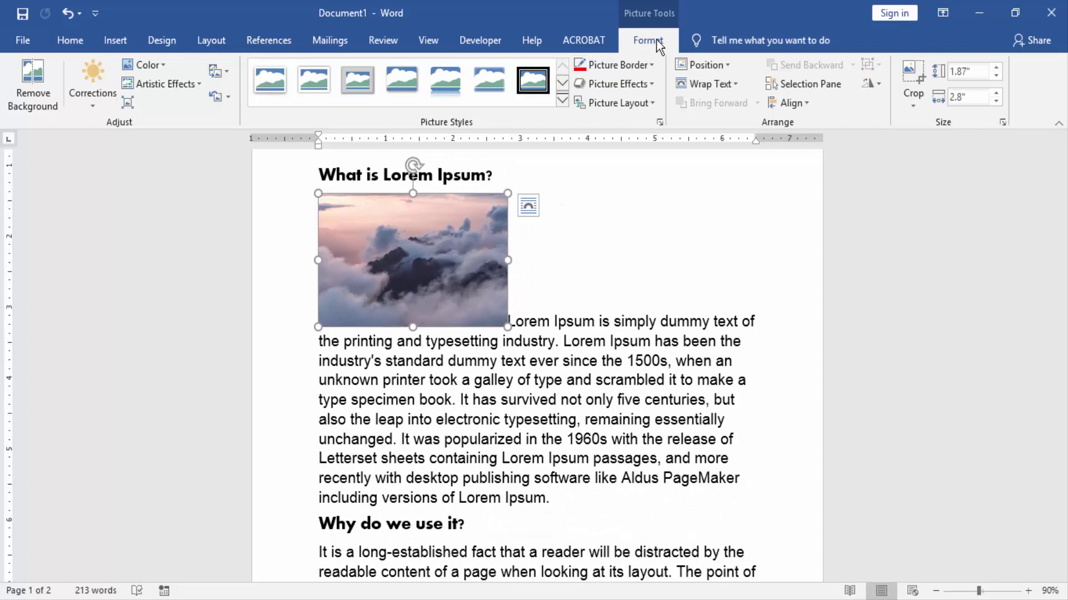
pyautogui.click(702, 61)
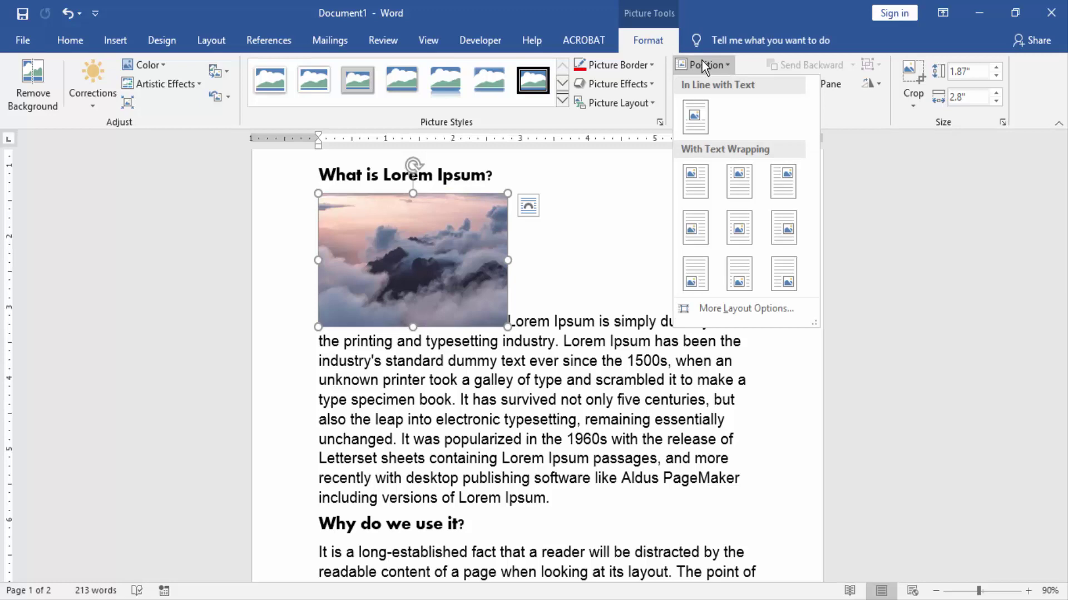
pyautogui.press('Escape')
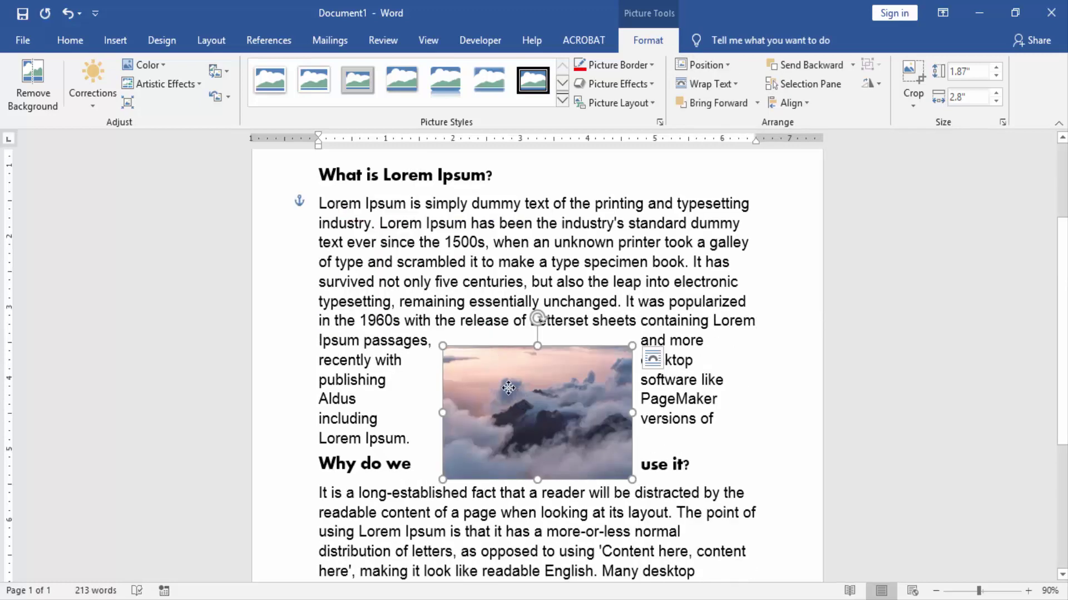
pyautogui.moveTo(508, 387); pyautogui.dragTo(478, 345)
pyautogui.scroll(2, 486, 349)
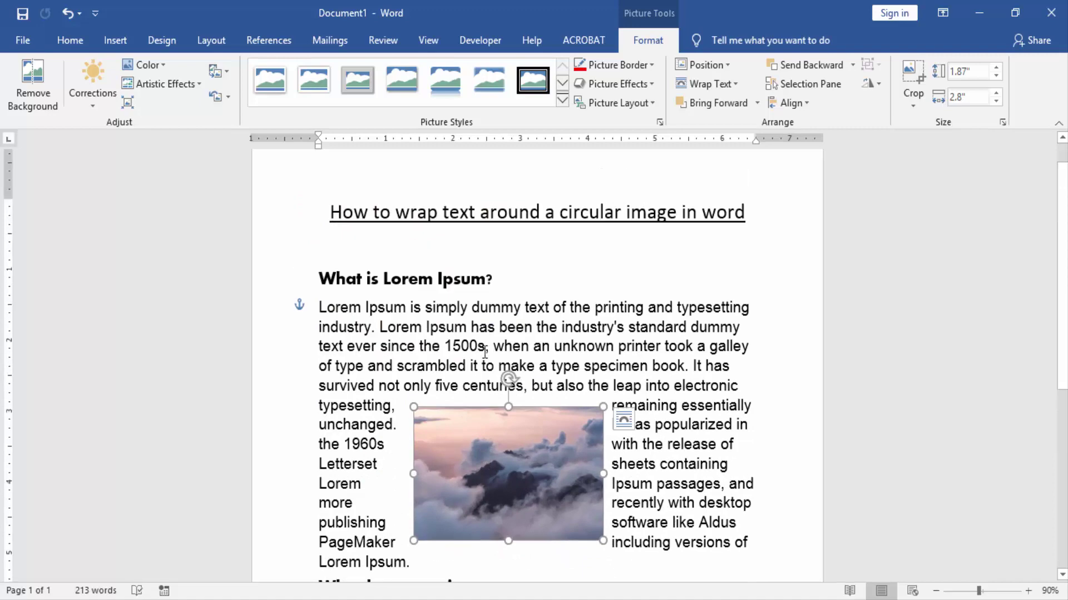
pyautogui.scroll(-2, 480, 389)
pyautogui.scroll(-3, 480, 389)
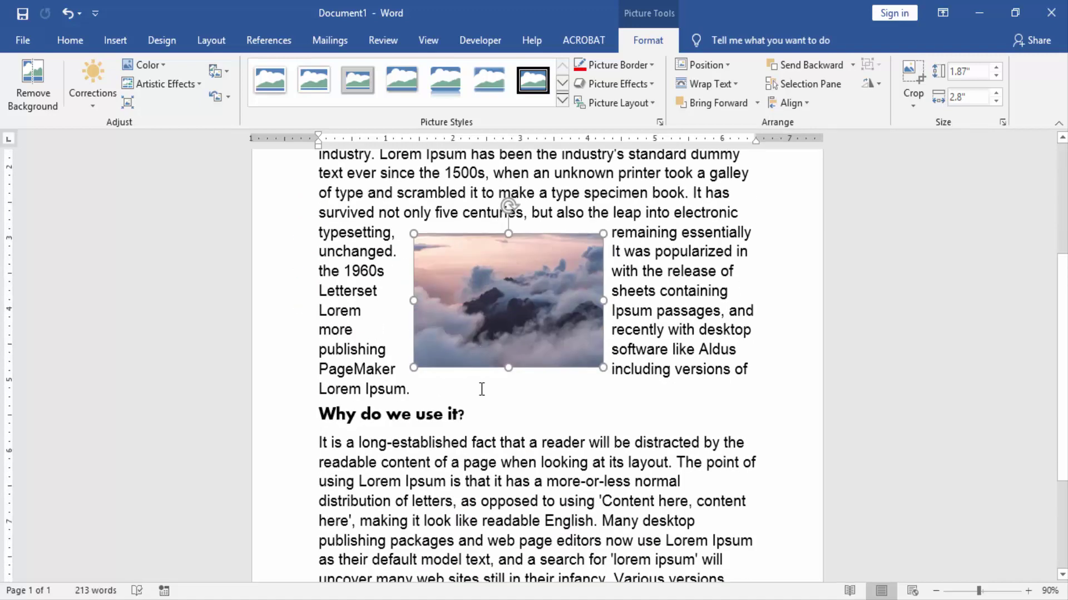
pyautogui.scroll(3, 484, 384)
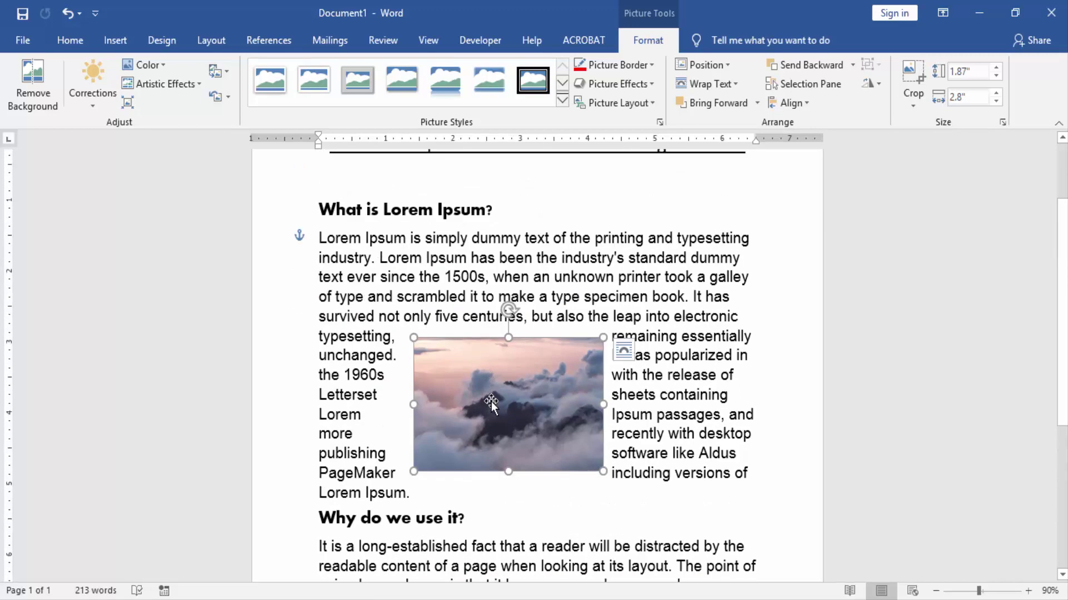
# Drag the wrapped cloud photo down into the paragraph under 'Why do we use it?'.
pyautogui.moveTo(488, 380)
pyautogui.mouseDown()
pyautogui.moveTo(540, 399)
pyautogui.moveTo(519, 472)
pyautogui.mouseUp()
pyautogui.scroll(-3, 514, 454)
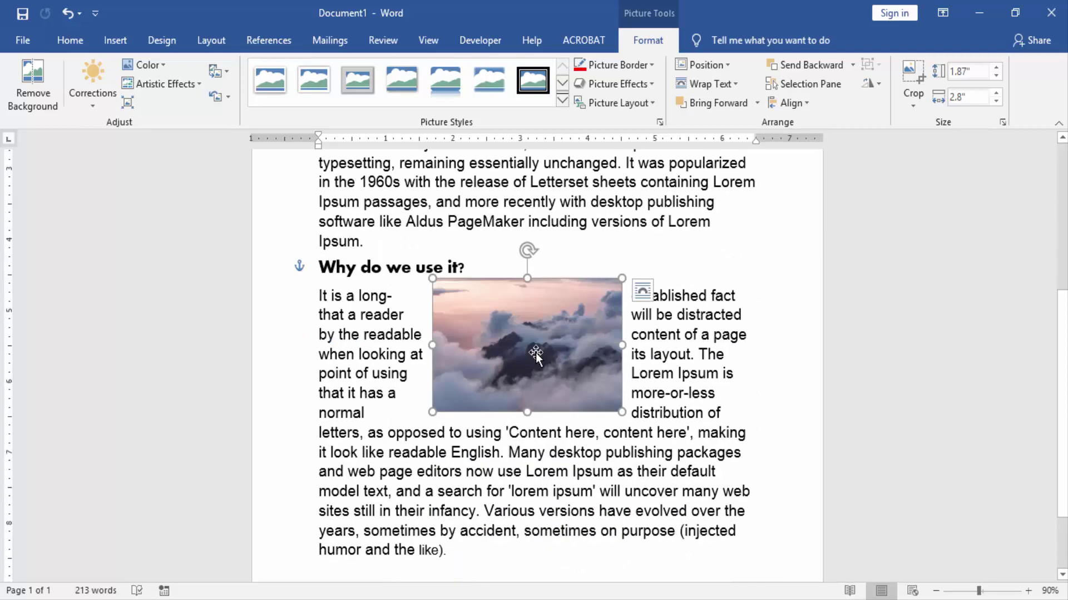
pyautogui.moveTo(537, 356); pyautogui.dragTo(524, 421)
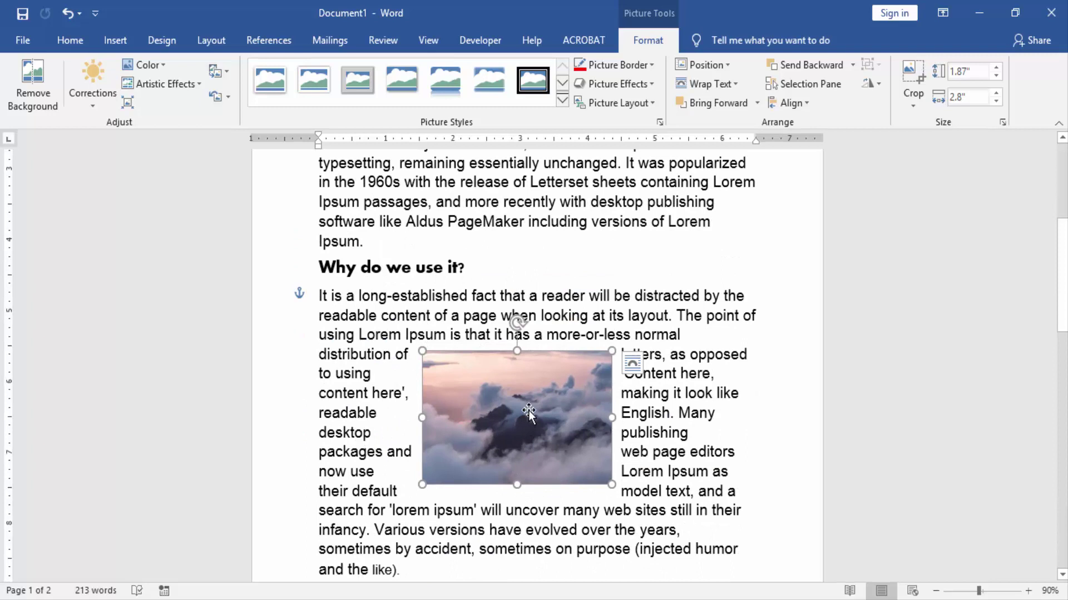